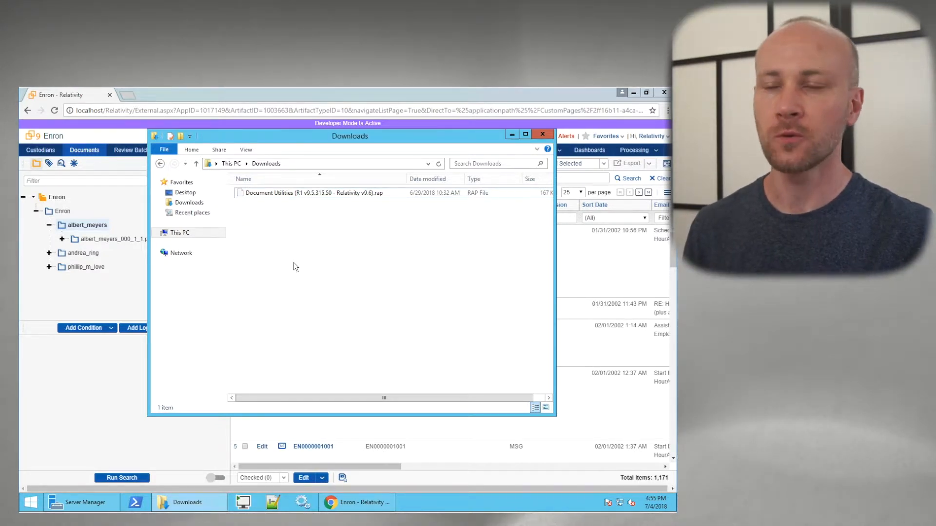
Upload the Document Utilities (R1 v9.5.315.50 - Relativity v9.6).rap file from Downloads to Relativity's Application Library.
click(116, 203)
click(38, 137)
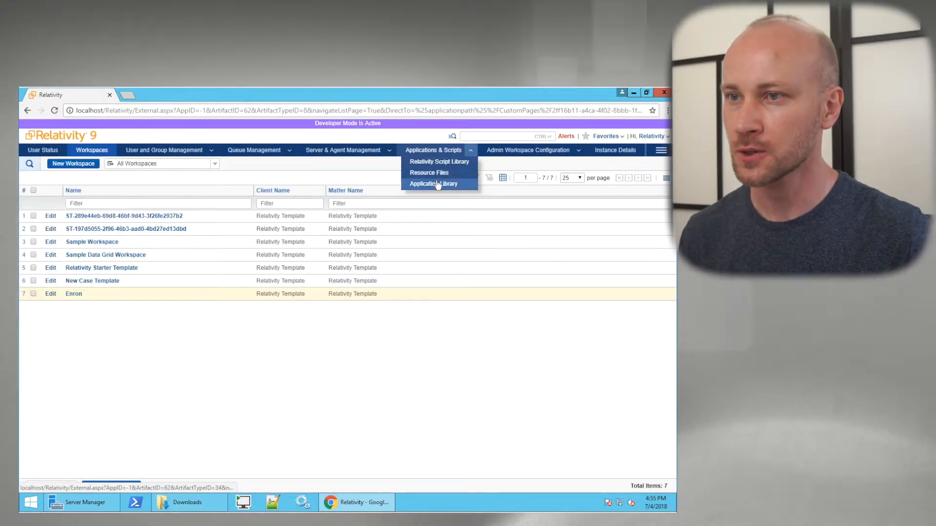
click(438, 184)
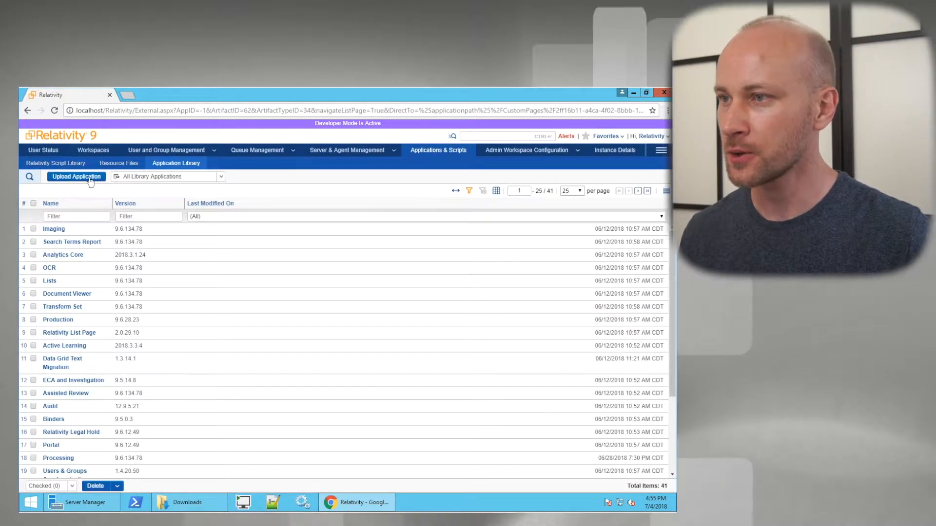
click(90, 178)
click(152, 215)
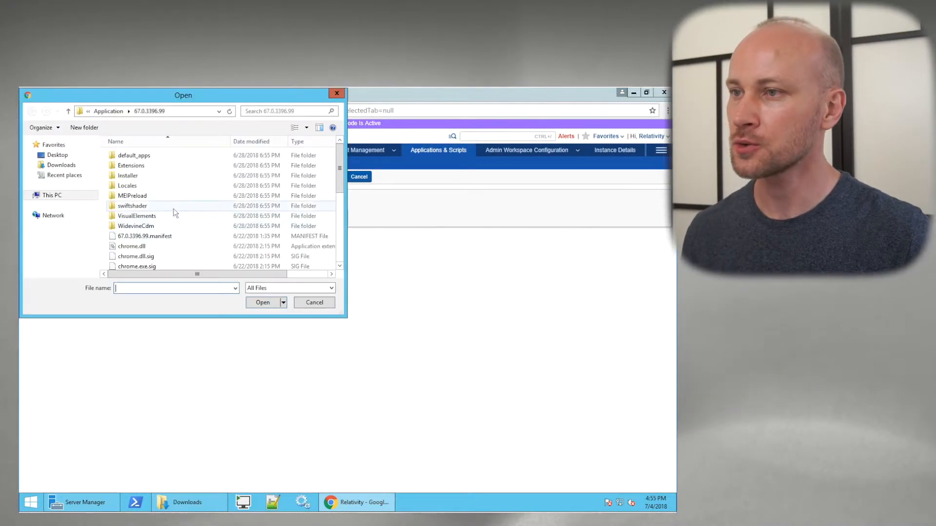
click(53, 166)
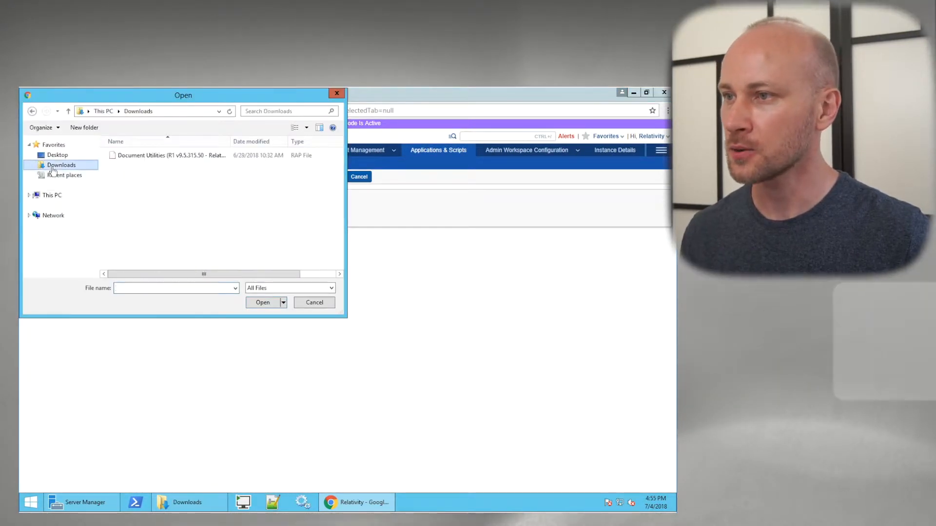
double_click(145, 158)
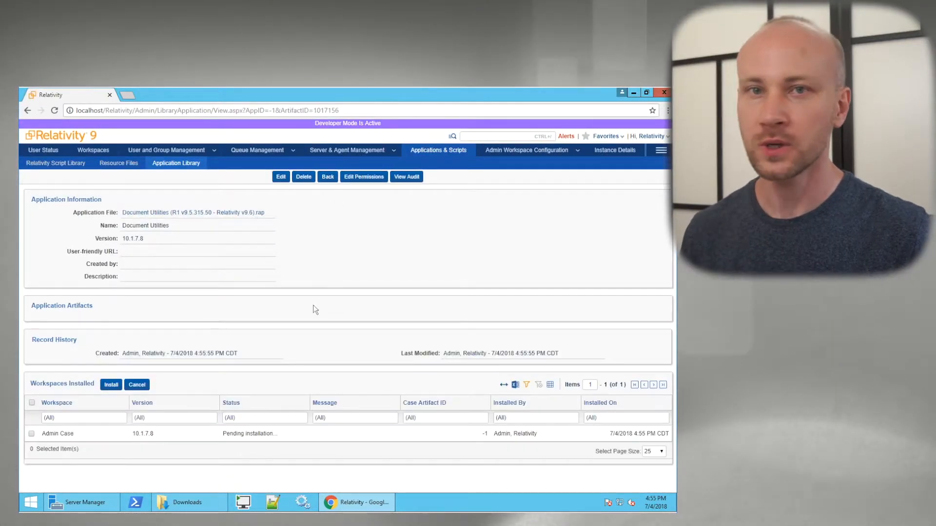
Install the Document Utilities application to the Enron workspace.
click(115, 386)
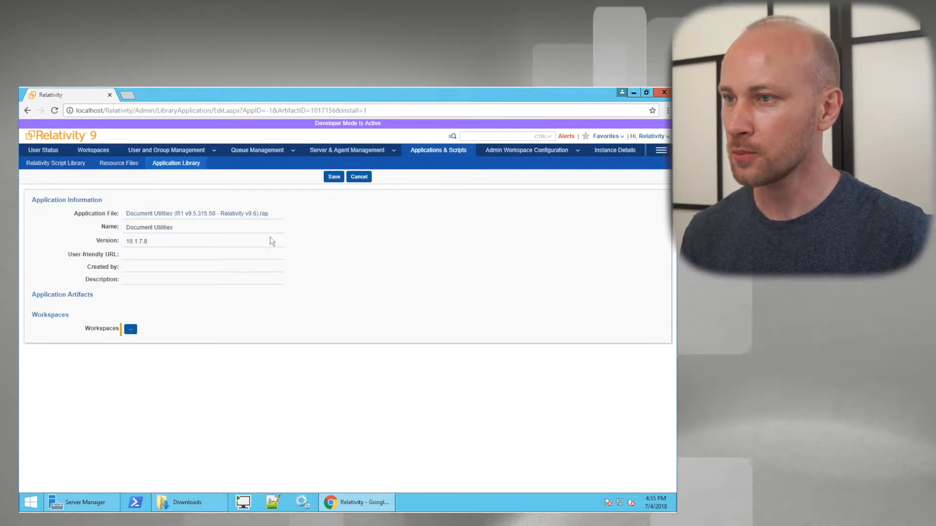
click(127, 326)
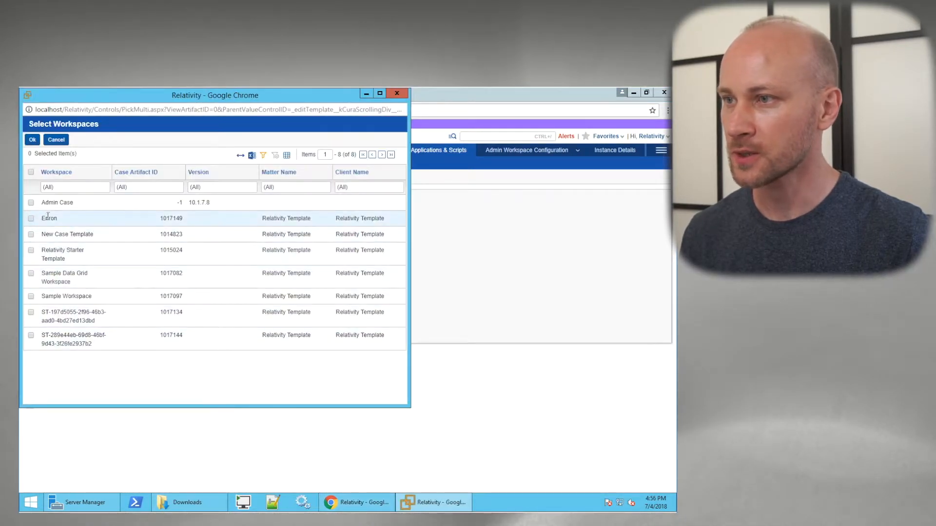
click(32, 139)
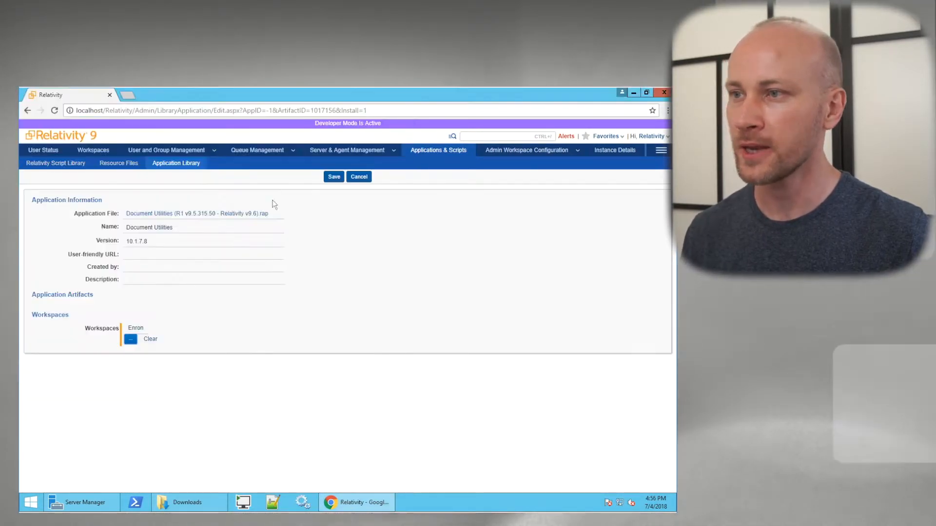
click(341, 178)
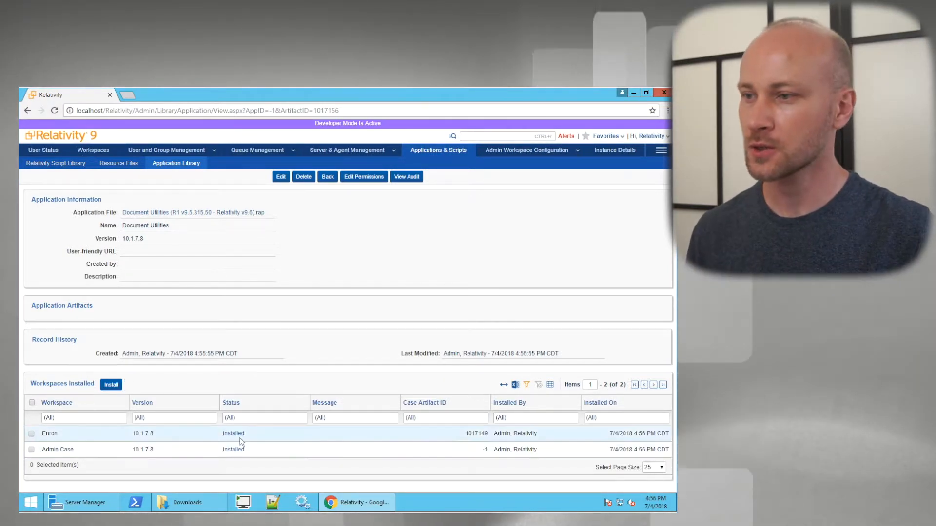
Open the Enron workspace and check its document mass operations for Move to folder path.
click(90, 154)
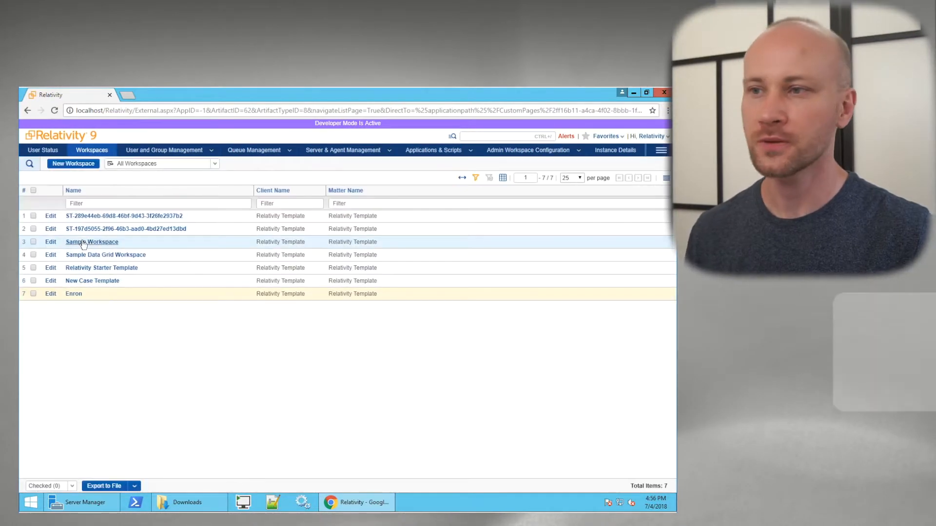
click(76, 293)
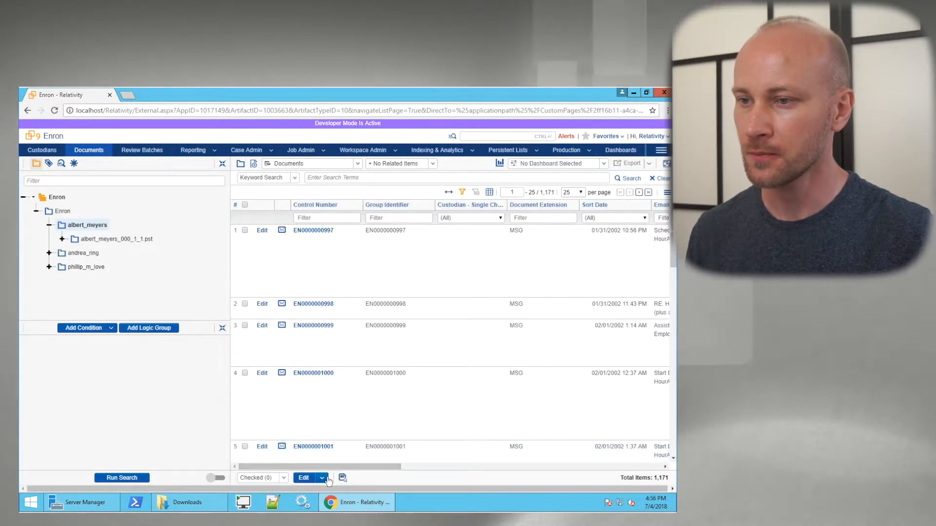
click(323, 478)
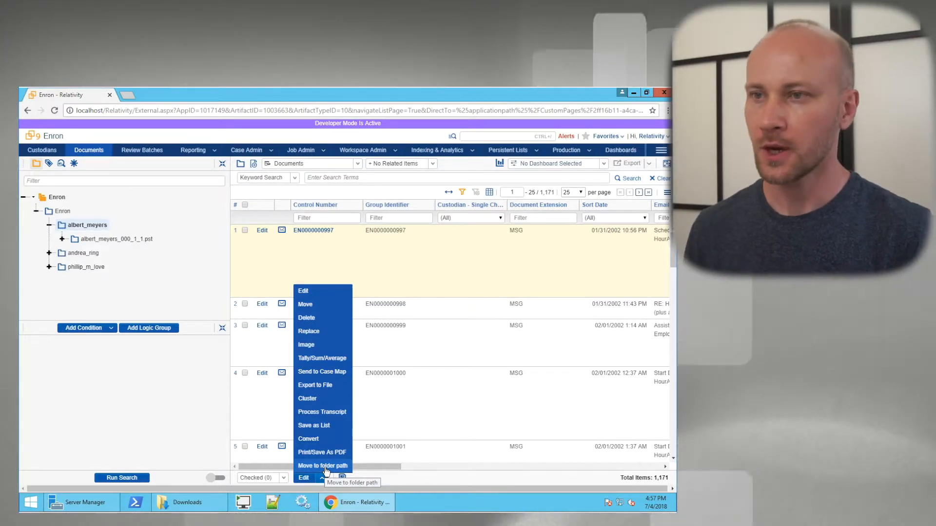
Create and save a workspace field named Destination Path with object type Document and field type Long Text.
click(395, 151)
click(348, 194)
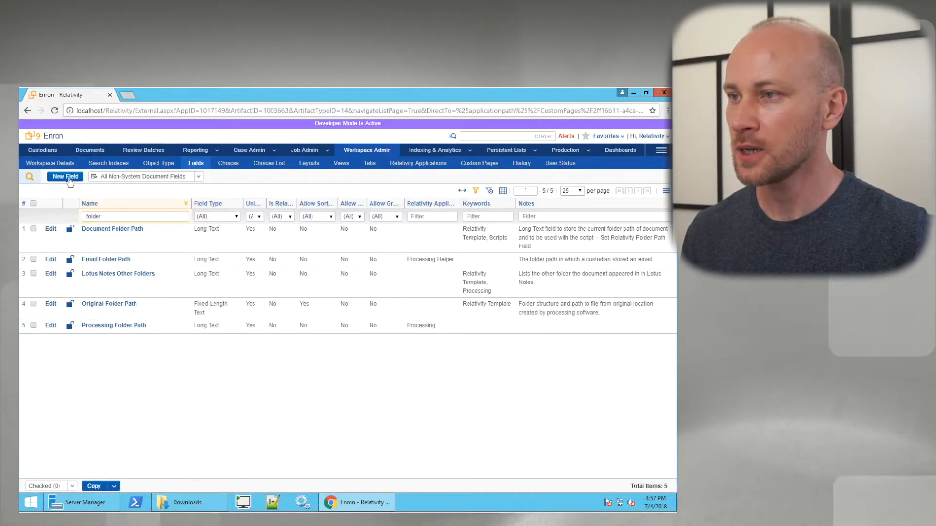
click(65, 177)
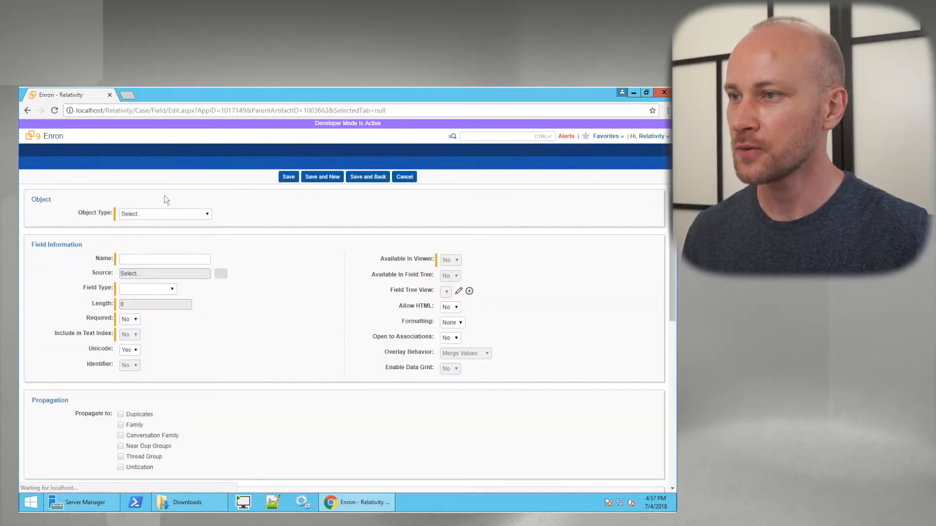
click(161, 214)
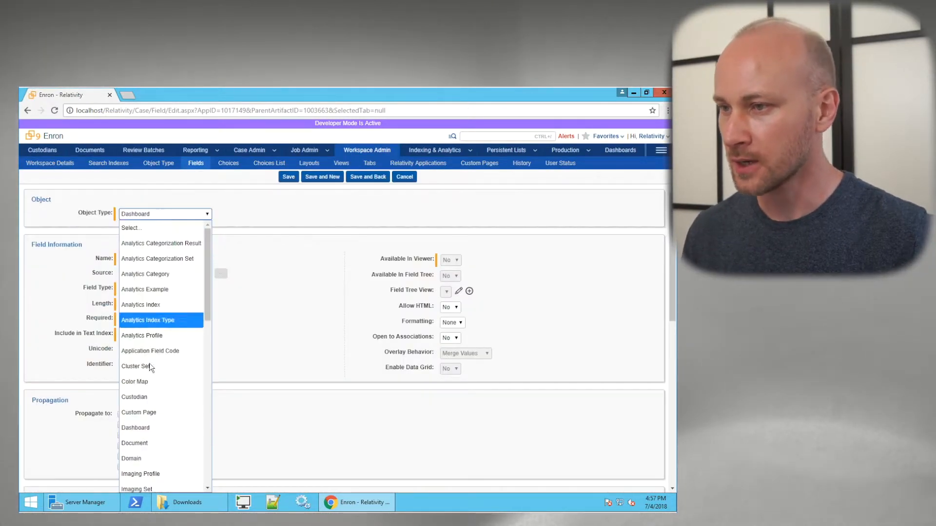
click(147, 443)
click(166, 260)
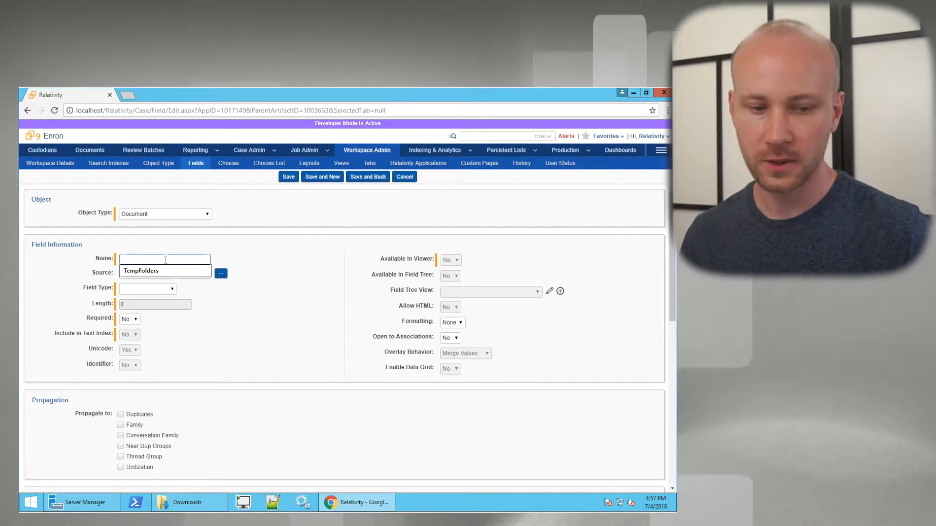
text(Desti)
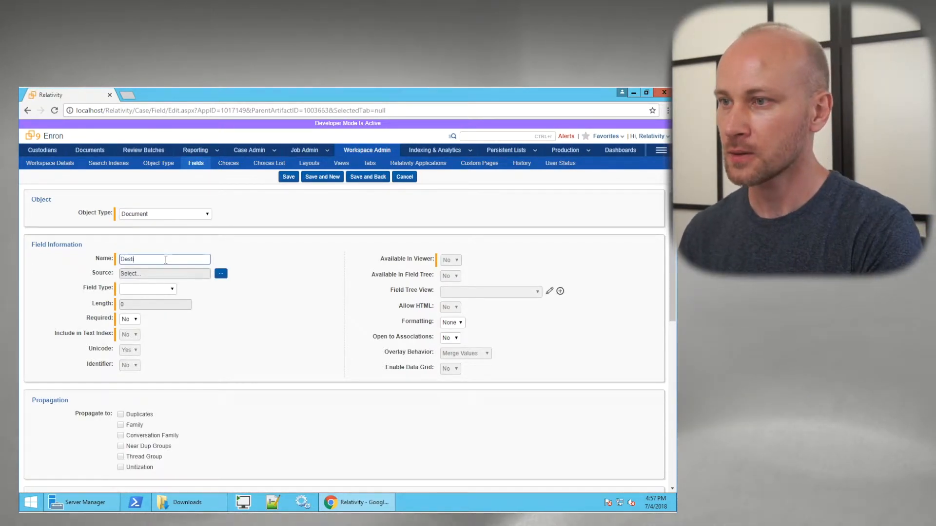
text(nation Path)
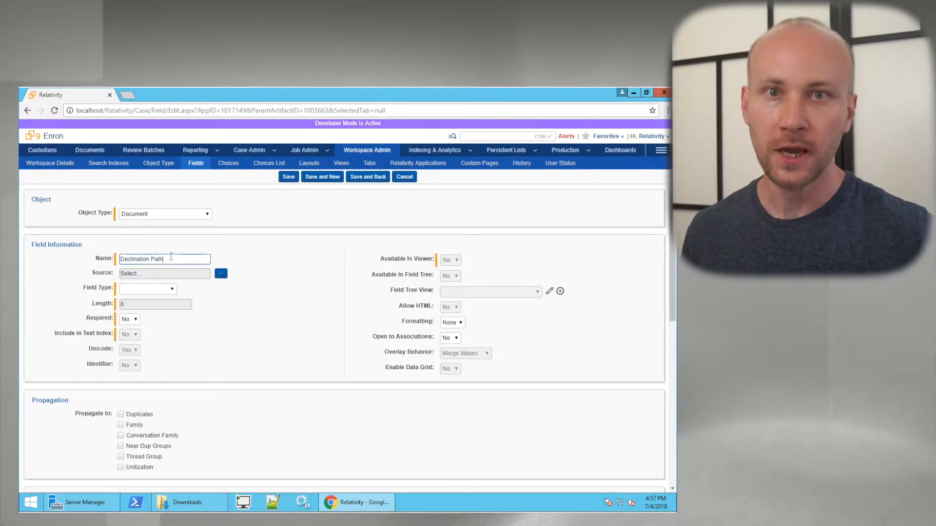
click(163, 288)
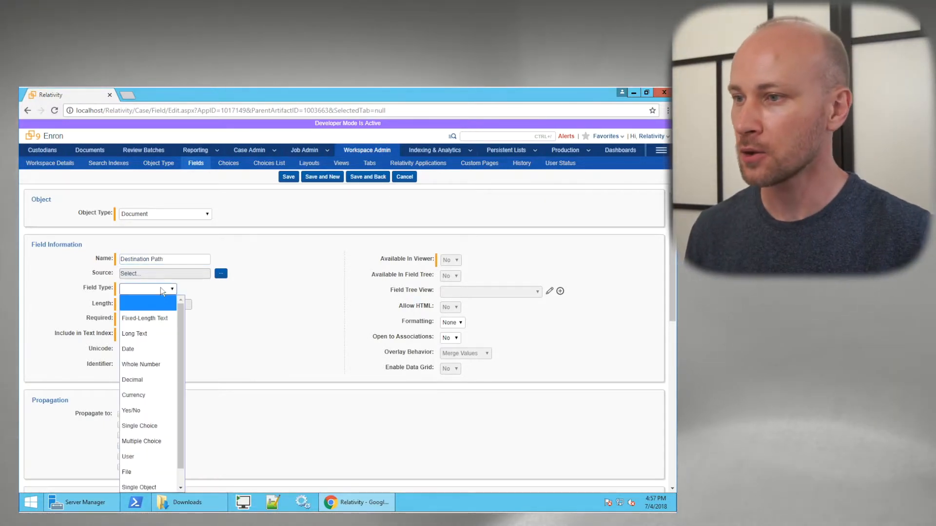
click(147, 330)
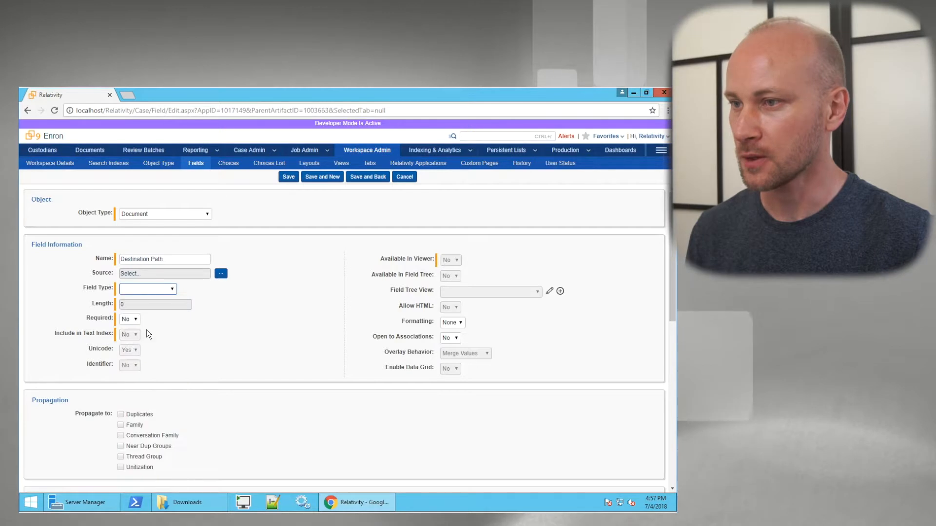
click(288, 177)
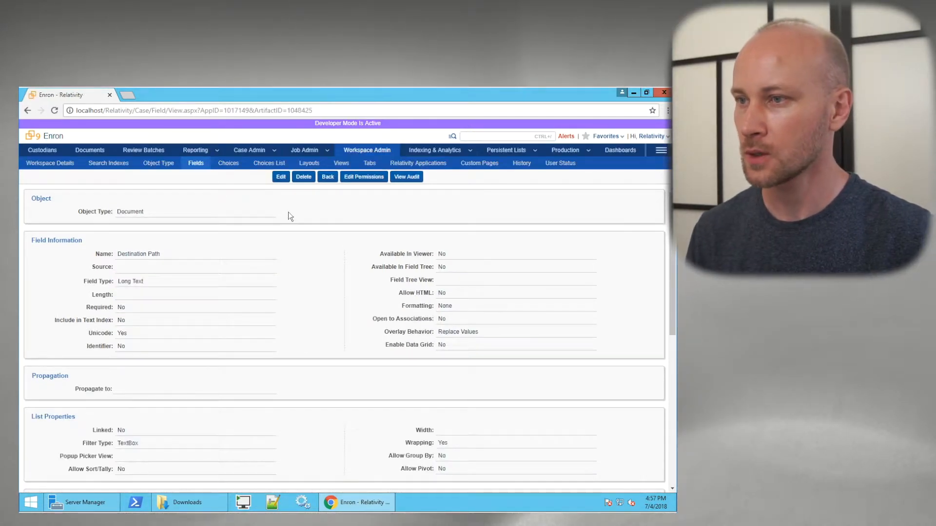
Edit the Documents view and add the Destination Path field to its selected fields.
click(90, 150)
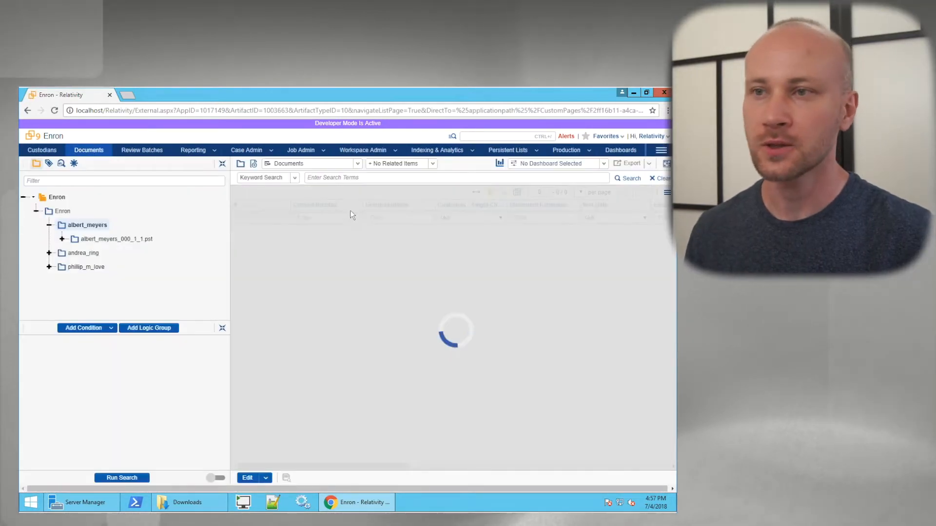
click(358, 164)
click(357, 205)
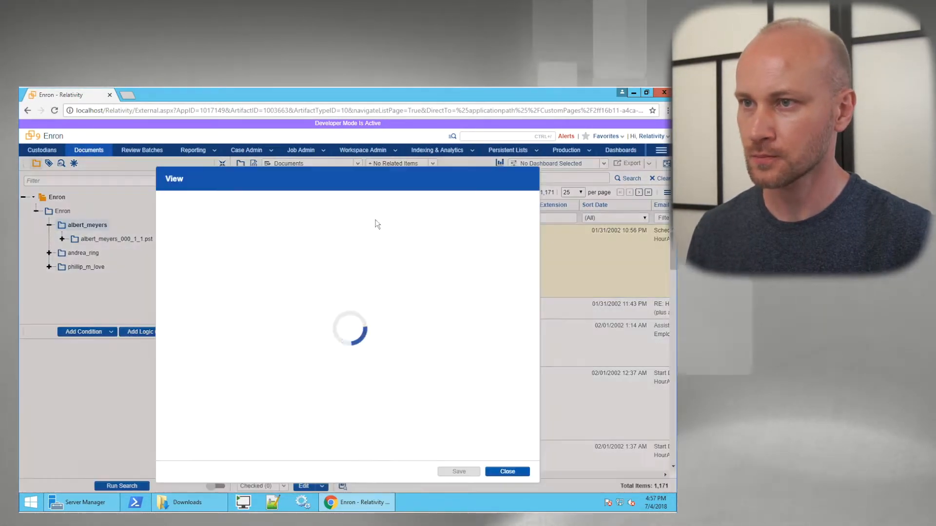
click(221, 326)
text(dest)
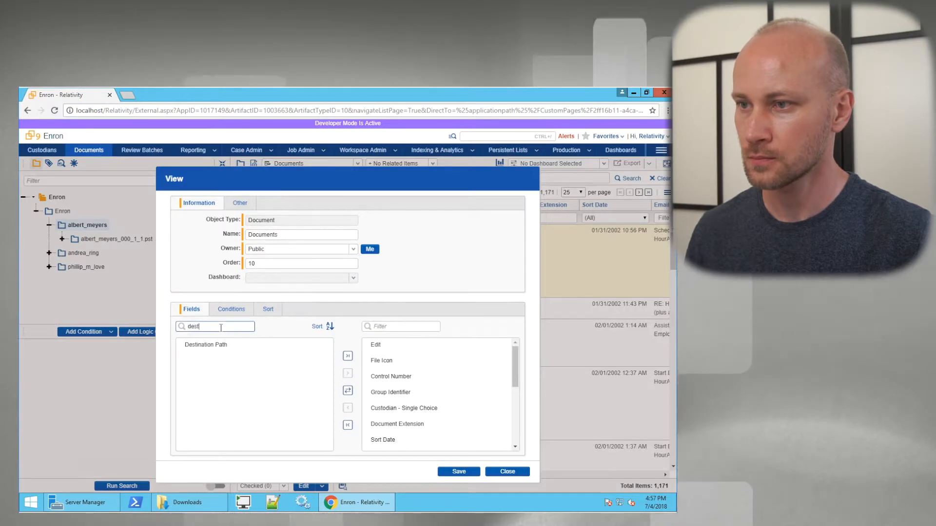
double_click(209, 345)
scroll(518, 418, down, 2)
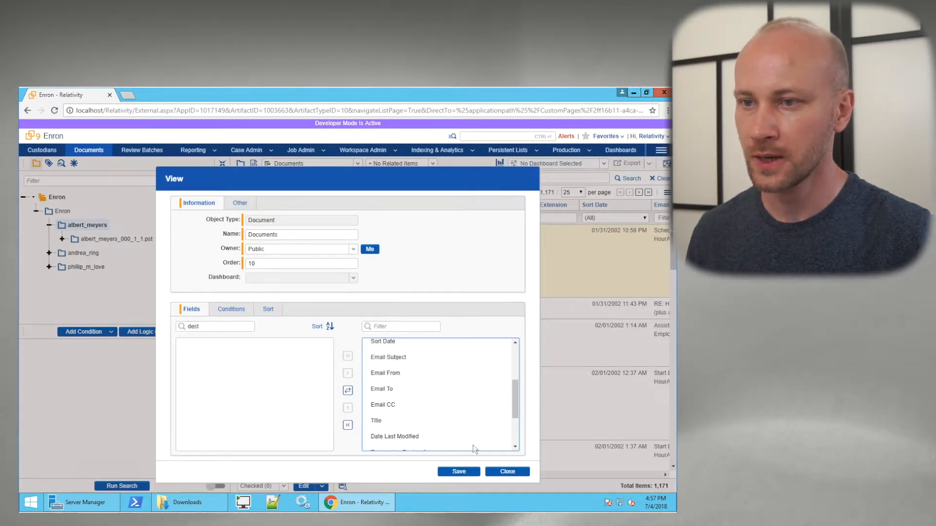
scroll(517, 433, down, 2)
double_click(427, 442)
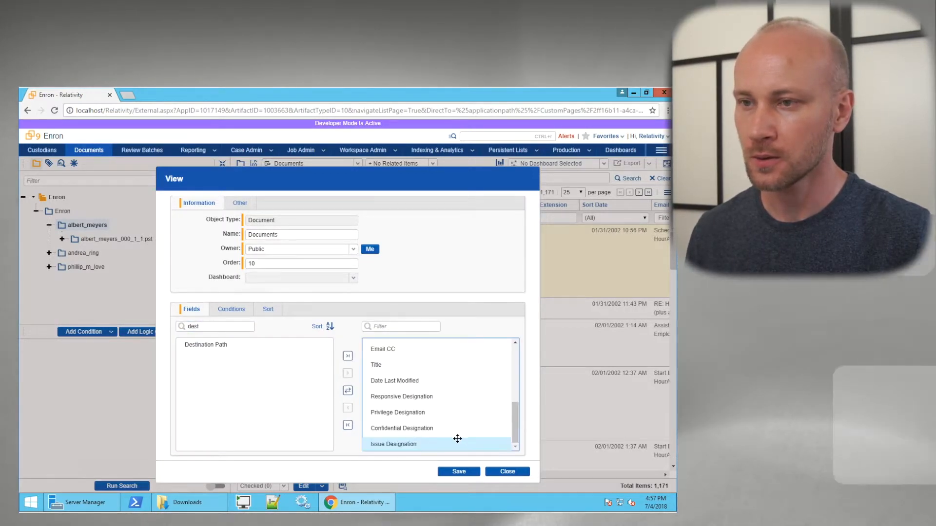
double_click(207, 344)
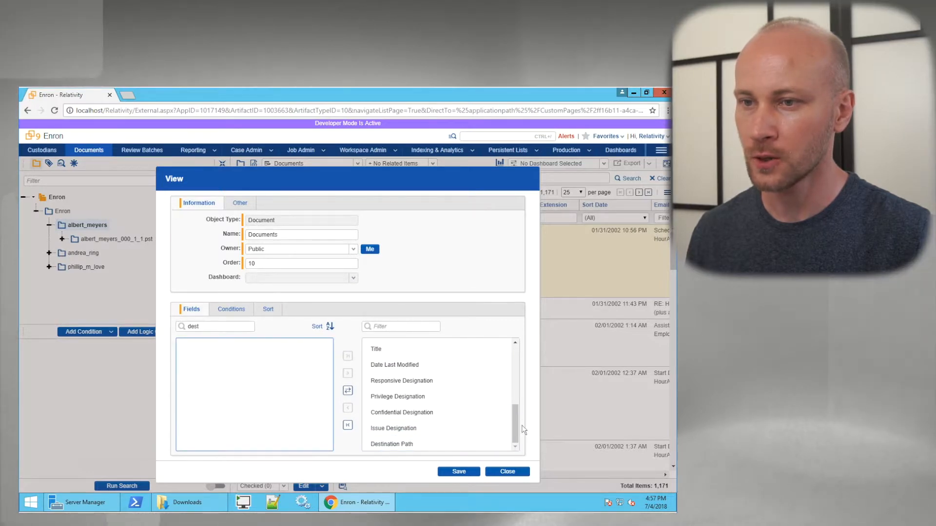
Place Destination Path directly after Control Number in the view's selected fields and save the view.
click(516, 429)
drag(410, 441, 412, 393)
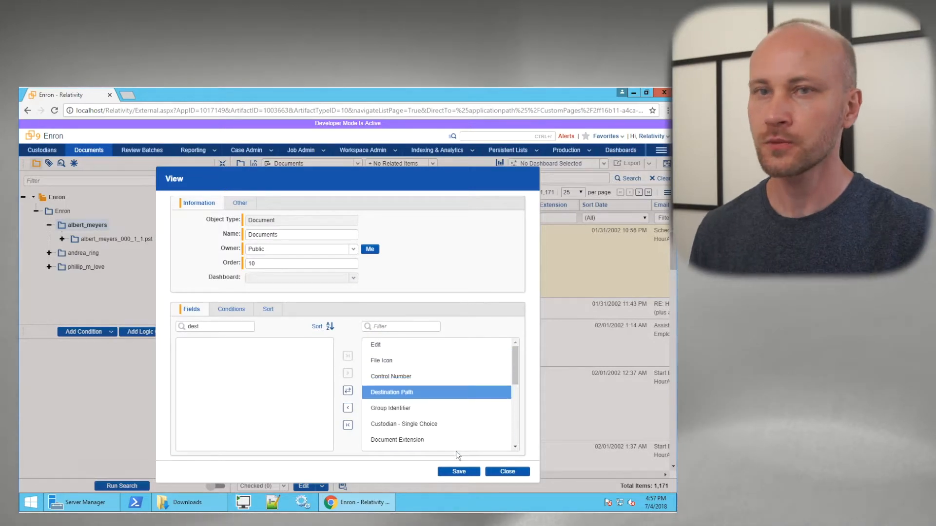
click(459, 471)
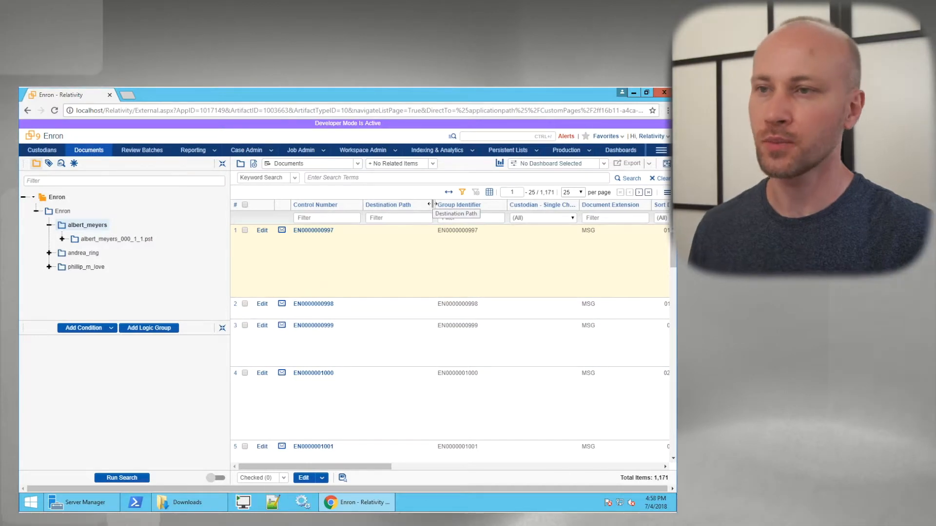
click(404, 263)
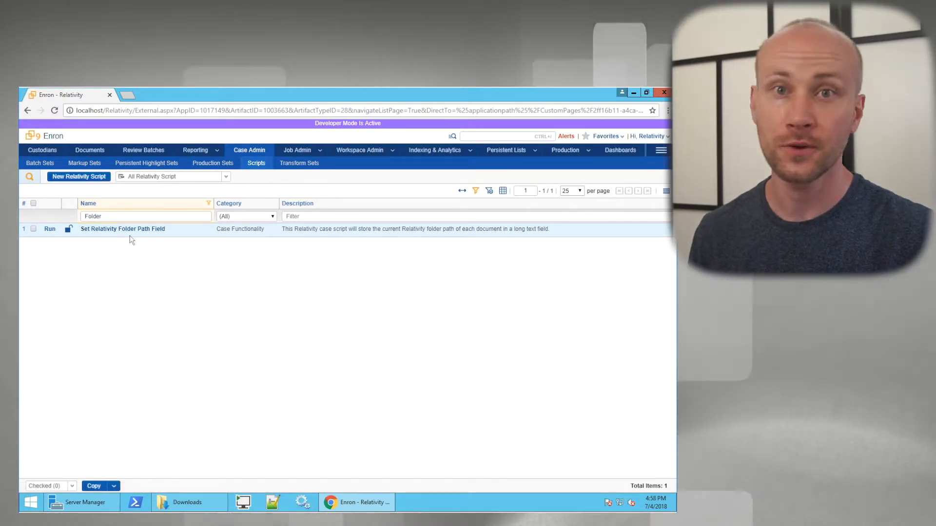
Run the Set Relativity Folder Path Field script with Destination Path as the folder path field, and return to the document list.
click(49, 229)
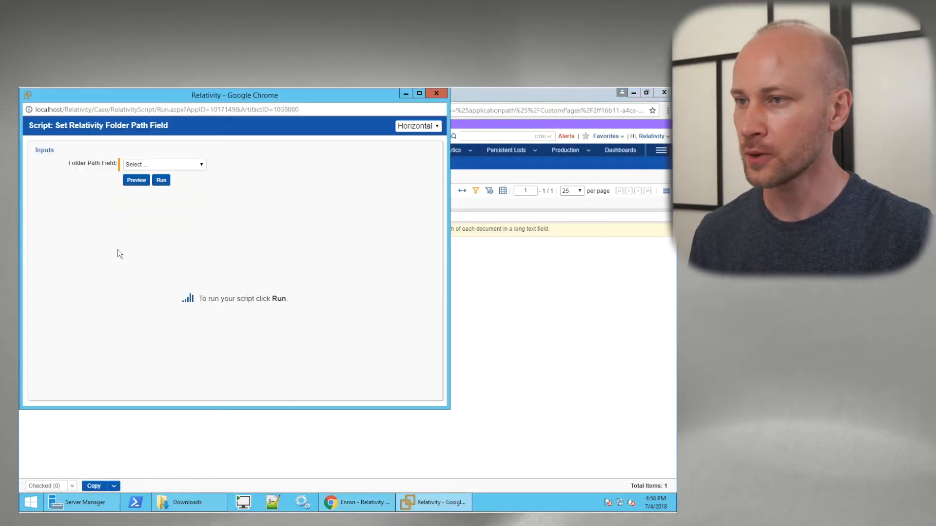
click(182, 165)
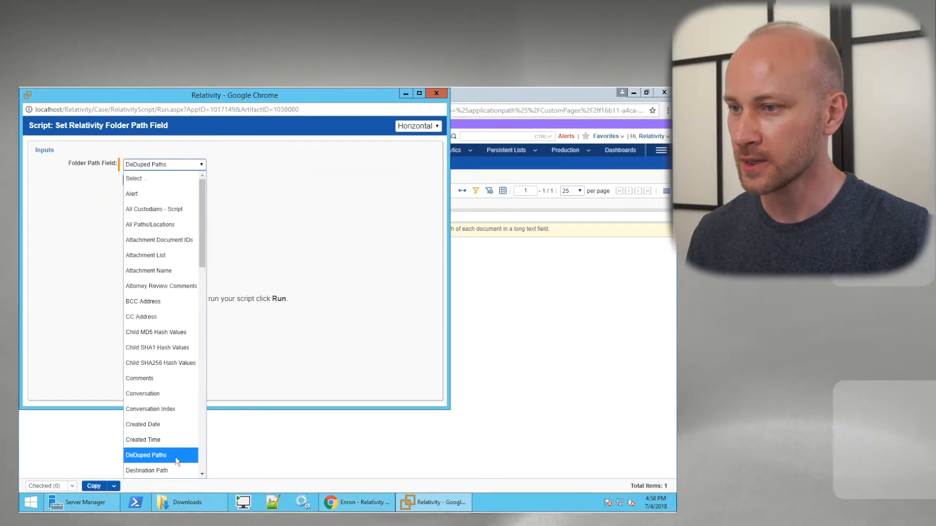
click(178, 471)
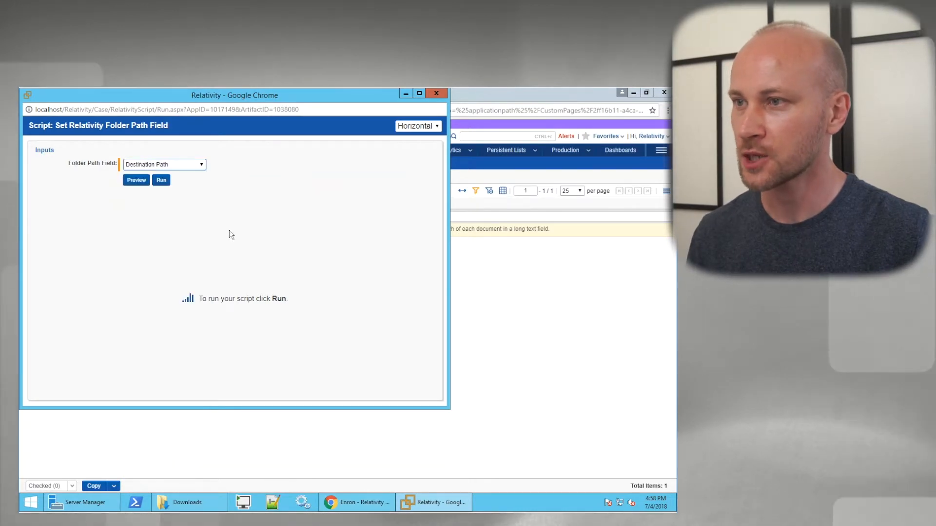
click(161, 182)
click(277, 160)
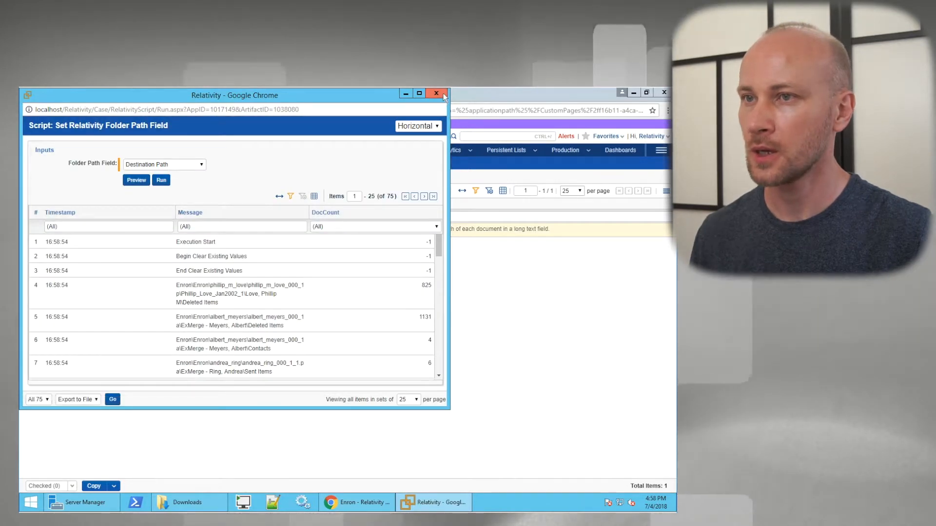
click(443, 93)
click(88, 153)
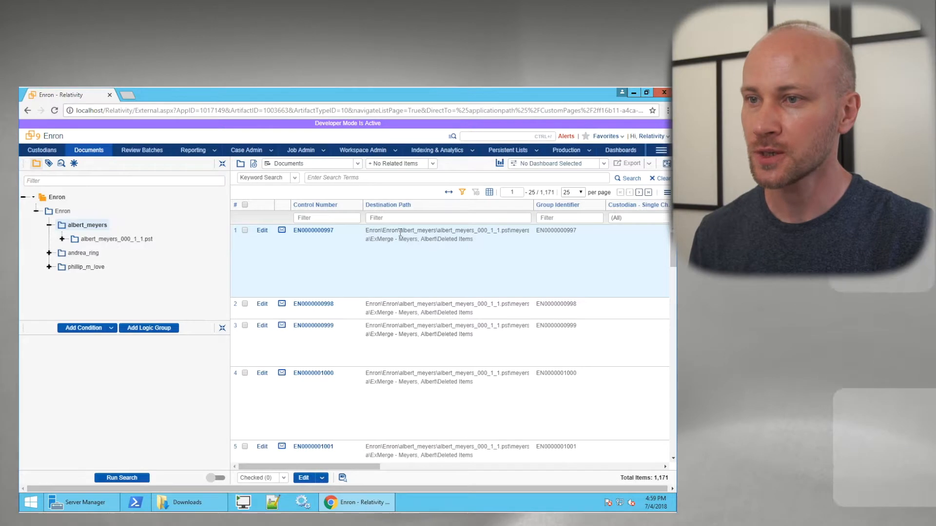
Copy the custodian folder prefix from the first document's Destination Path and open a mass Replace for all documents in the list.
drag(401, 233, 364, 230)
click(430, 236)
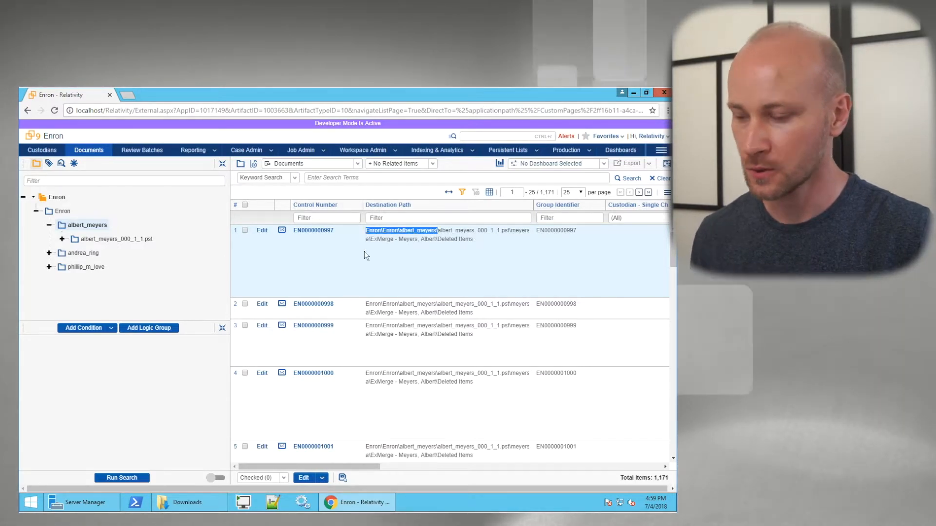
click(323, 478)
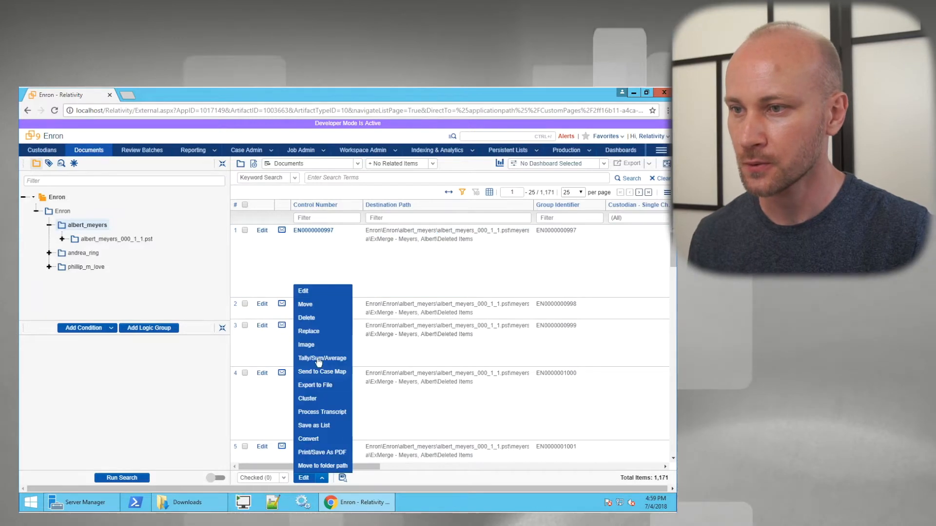
click(329, 339)
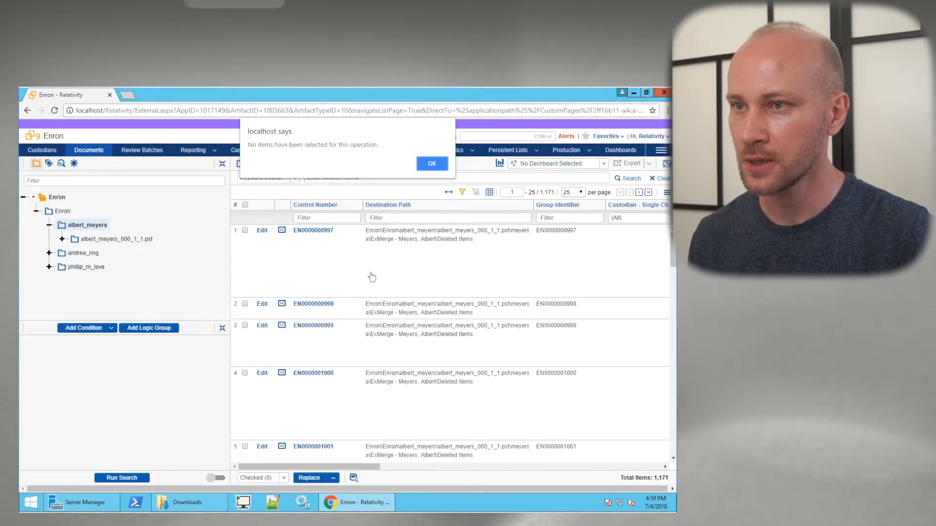
click(429, 165)
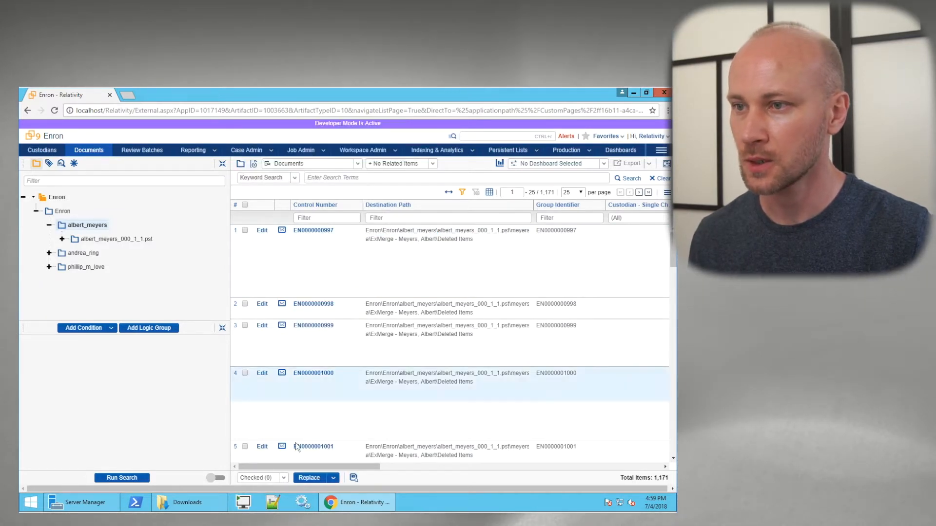
click(283, 480)
click(274, 469)
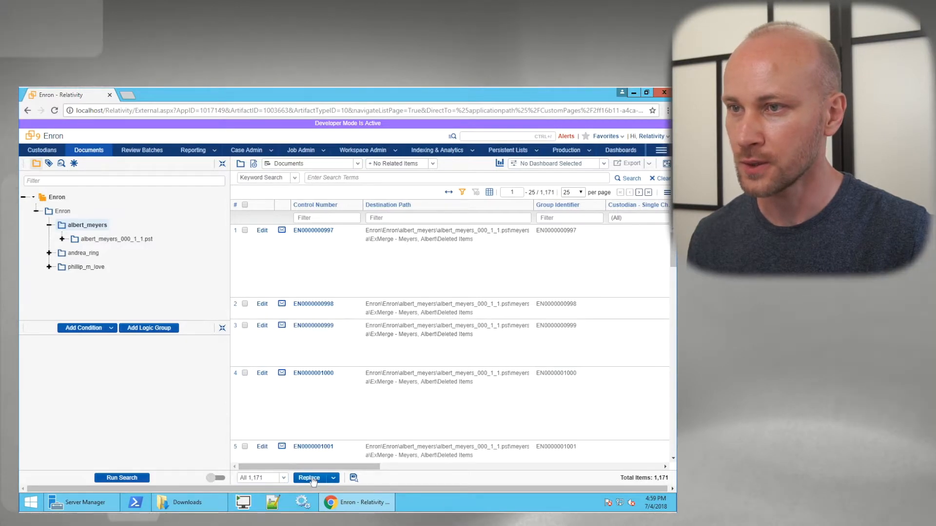
click(313, 482)
Set the mass replace to search the Destination Path field for the copied folder prefix and update with text, filling in that same prefix.
click(167, 168)
key(d)
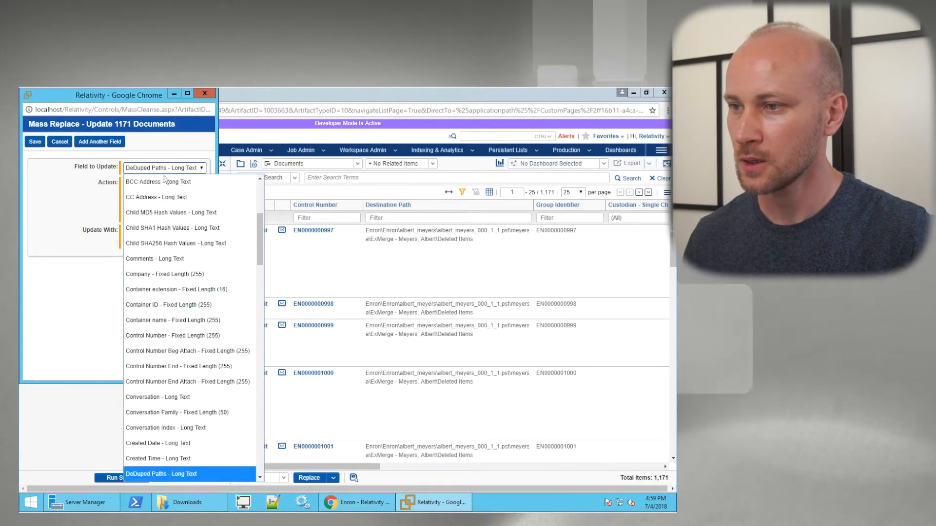
scroll(176, 453, down, 2)
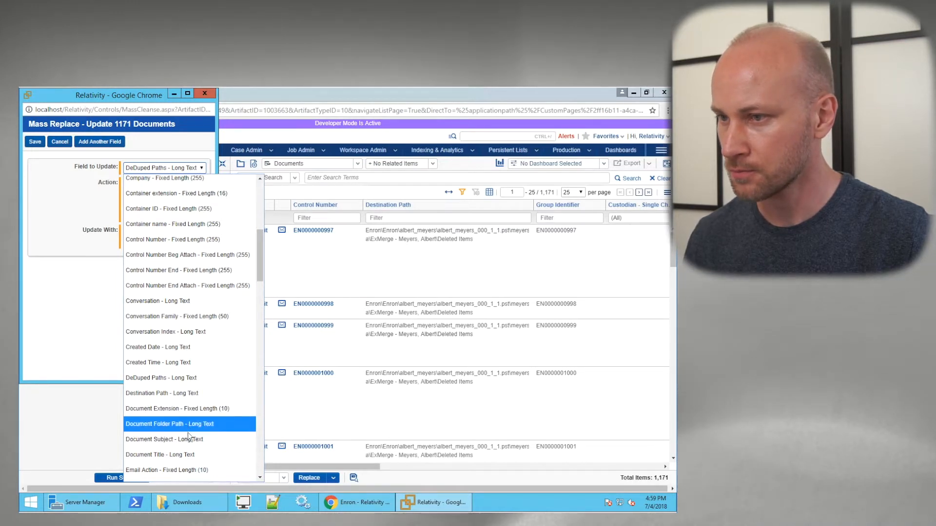
click(188, 393)
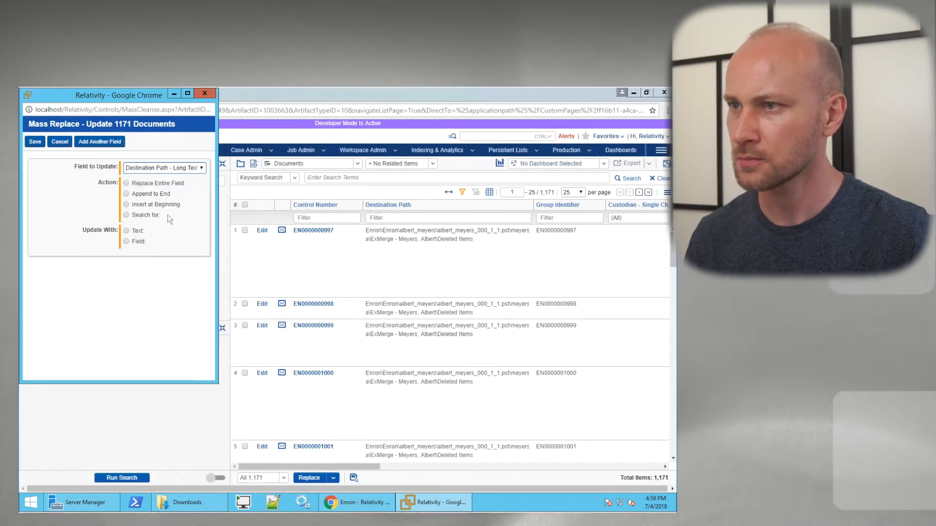
click(157, 185)
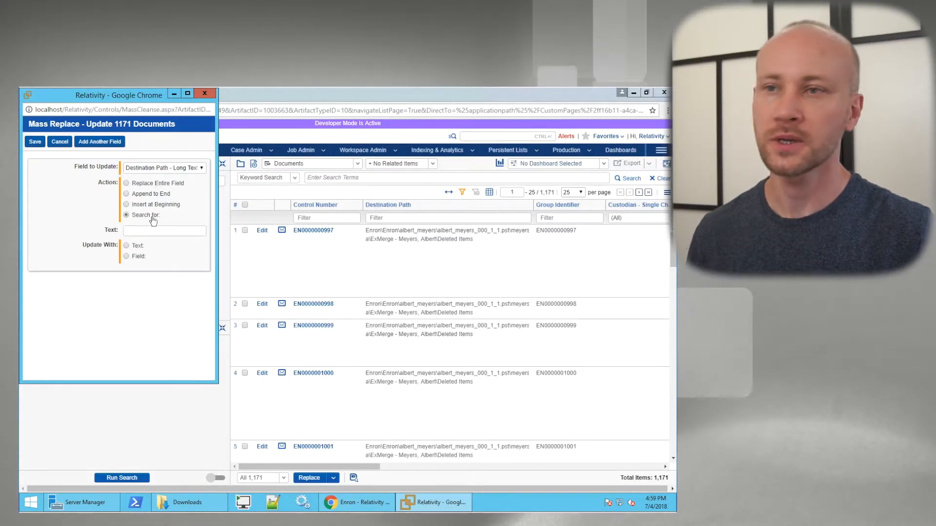
text(Enron\Enron\albert_meyers\)
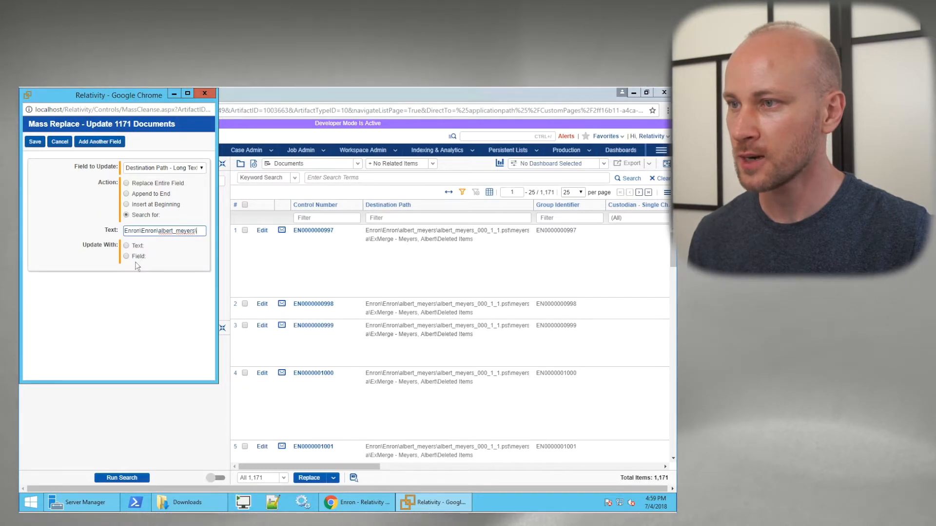
click(127, 246)
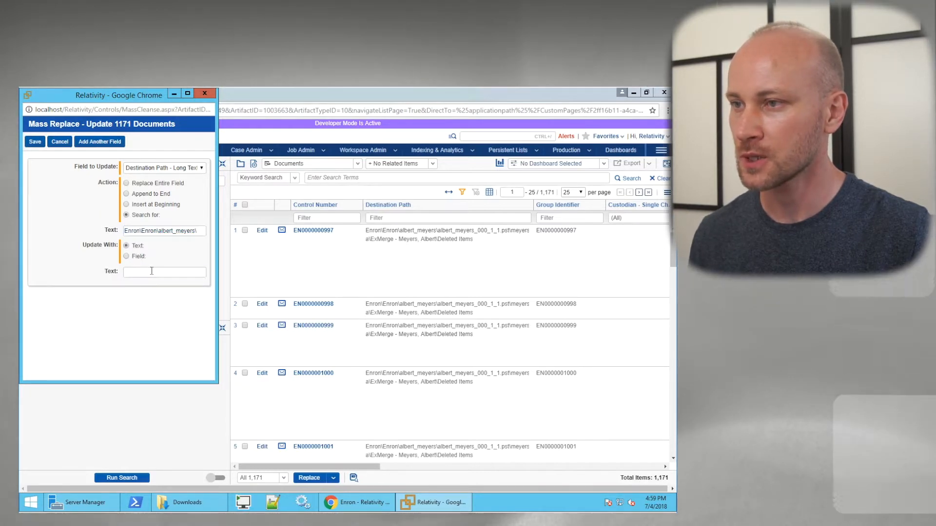
text(Enron\Enron\albert_meyers\)
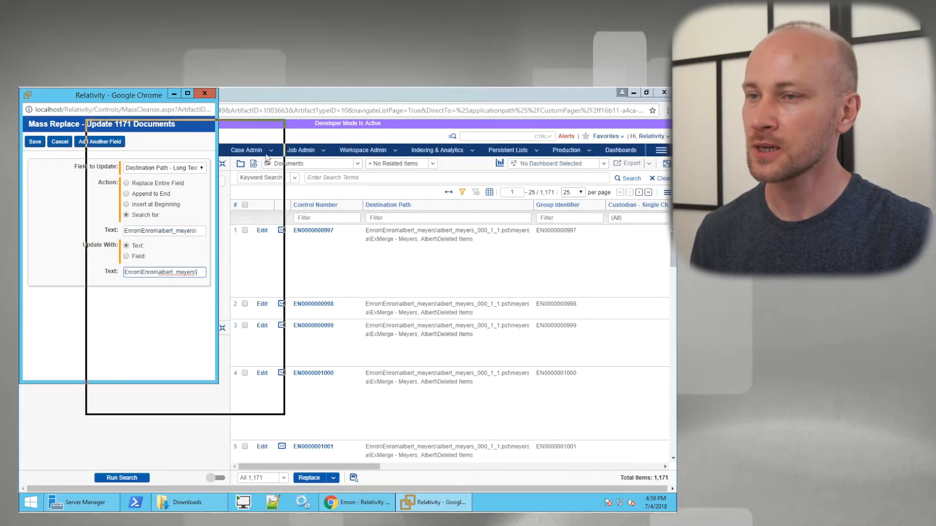
Change the replacement text to Review Team\ followed by the custodian's full name and a backslash, and save the mass replace.
drag(114, 98, 391, 186)
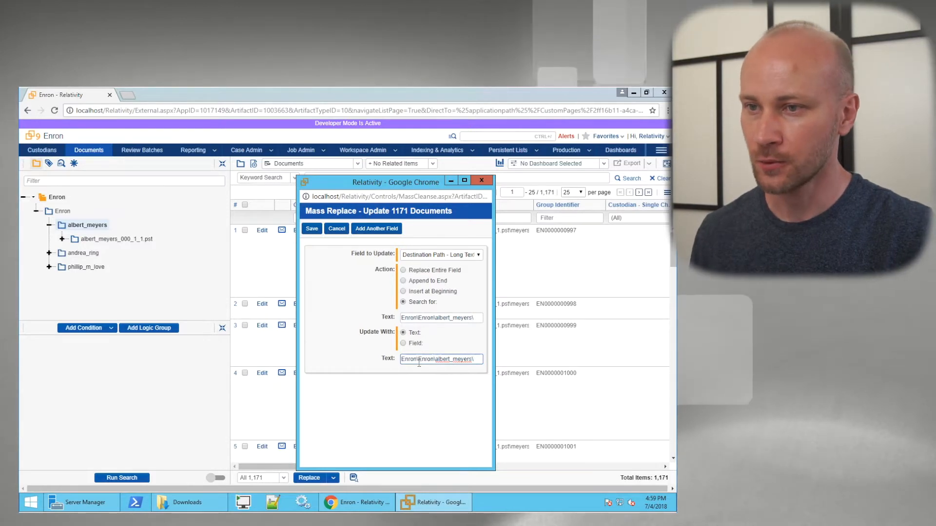
drag(433, 360, 382, 367)
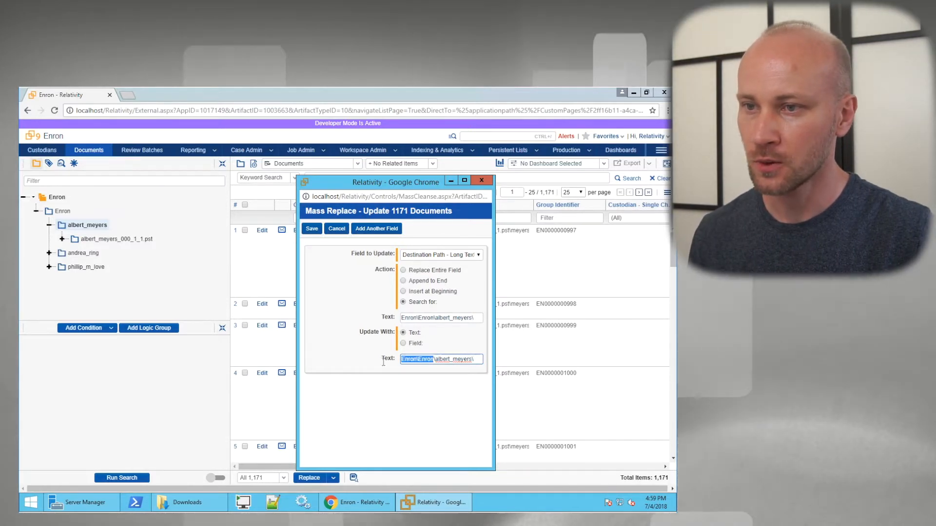
text(Review Team\Albert)
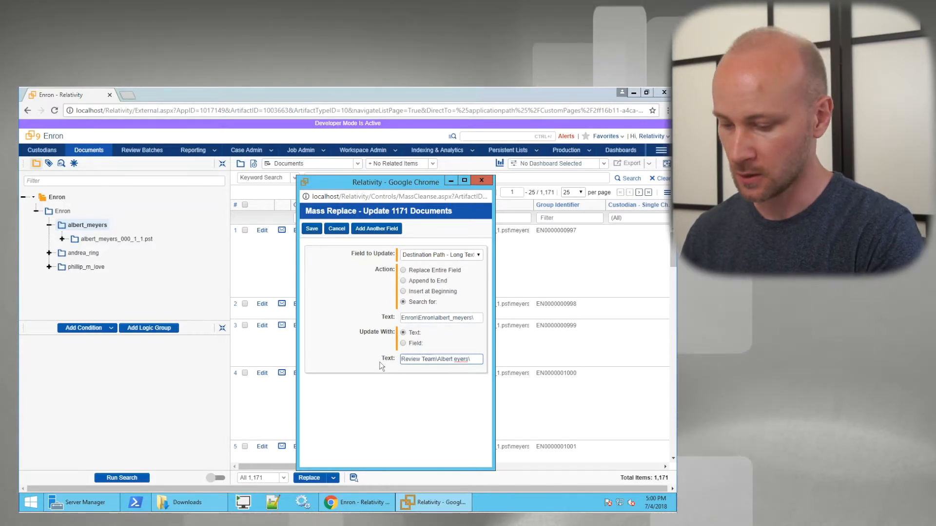
key(Delete)
text(M)
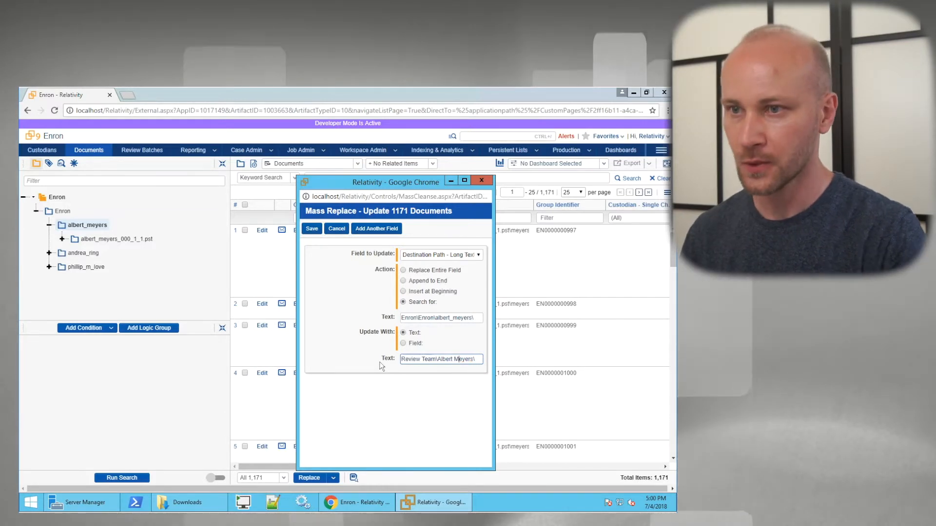
click(312, 229)
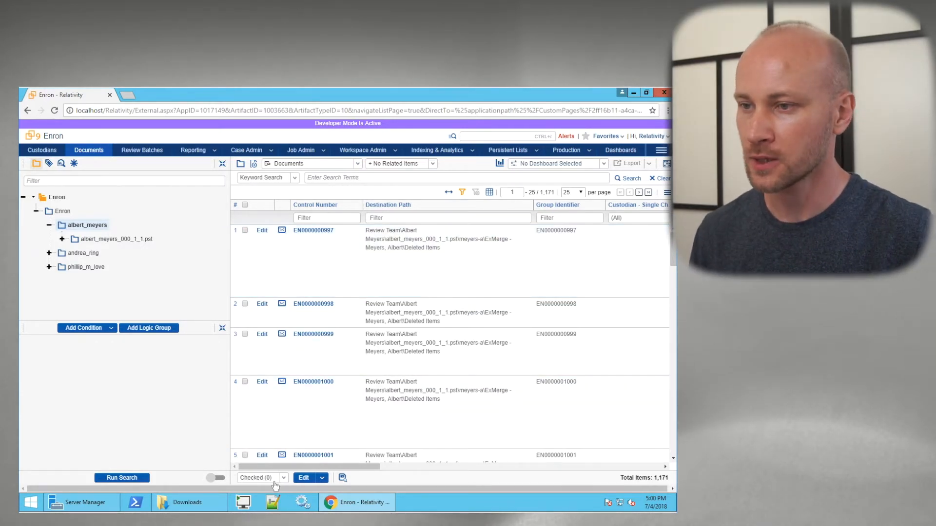
Run Move to folder path on all listed documents with Destination Path as the folder path field and \ as the delimiter.
click(252, 468)
click(321, 478)
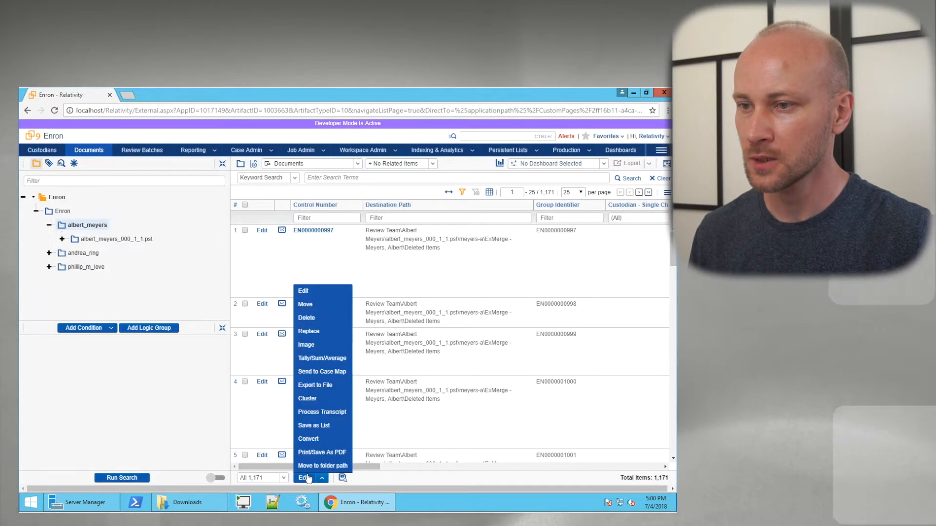
click(308, 468)
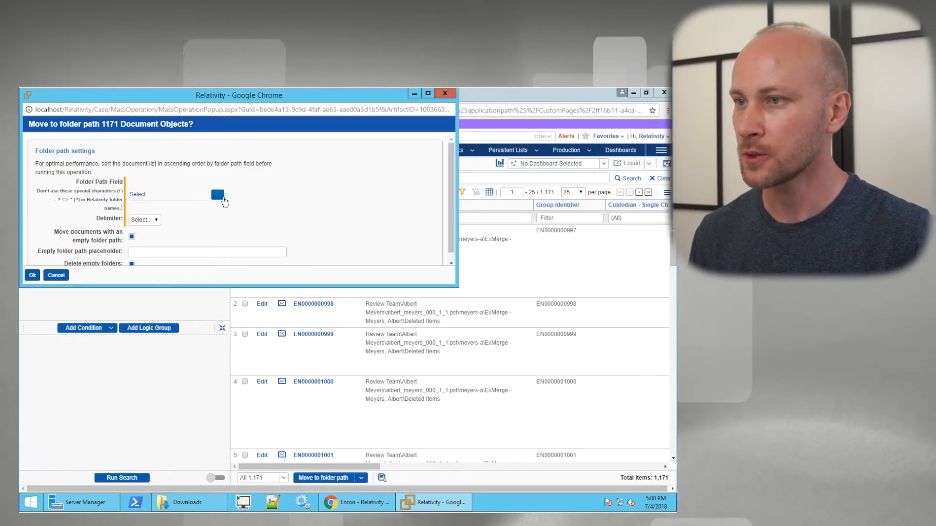
click(217, 195)
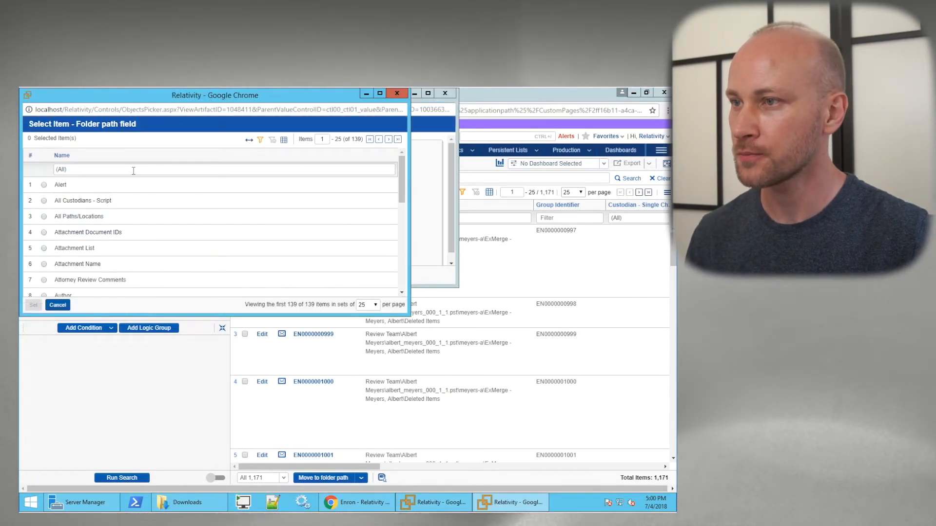
text(destination)
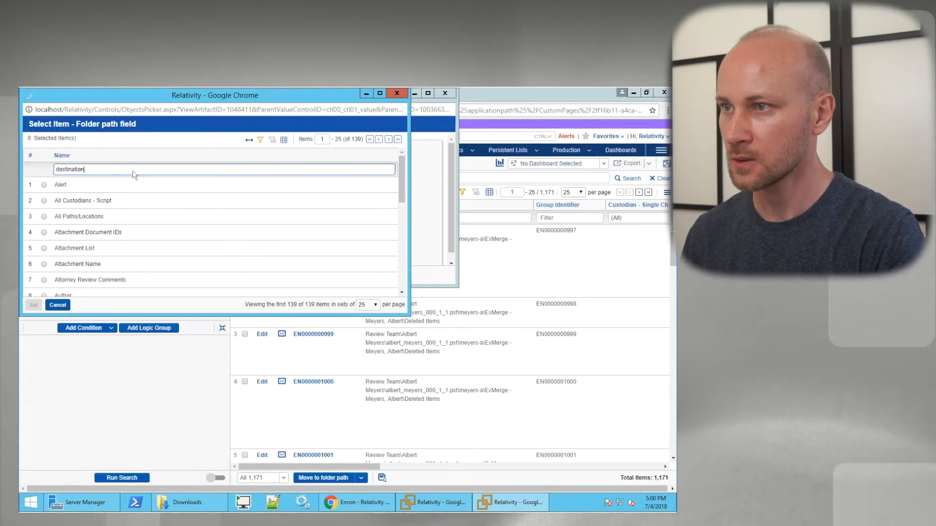
key(Return)
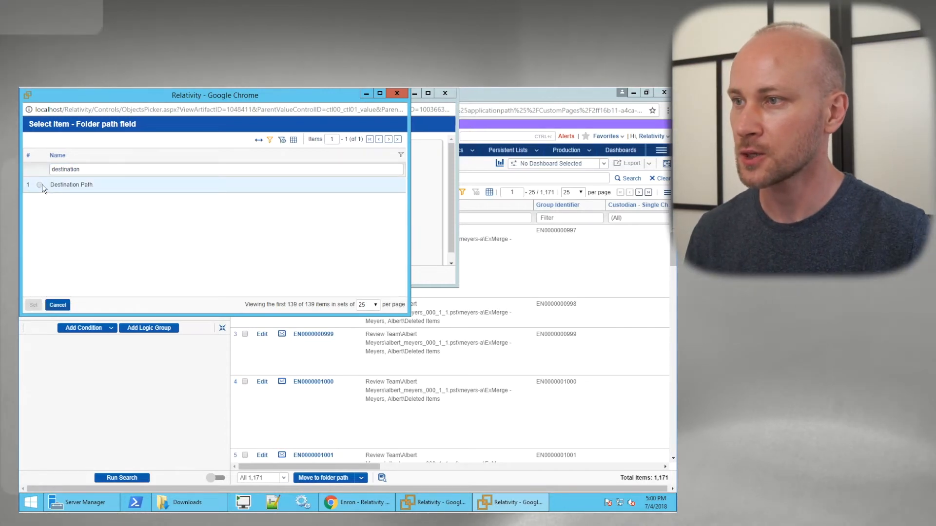
click(40, 185)
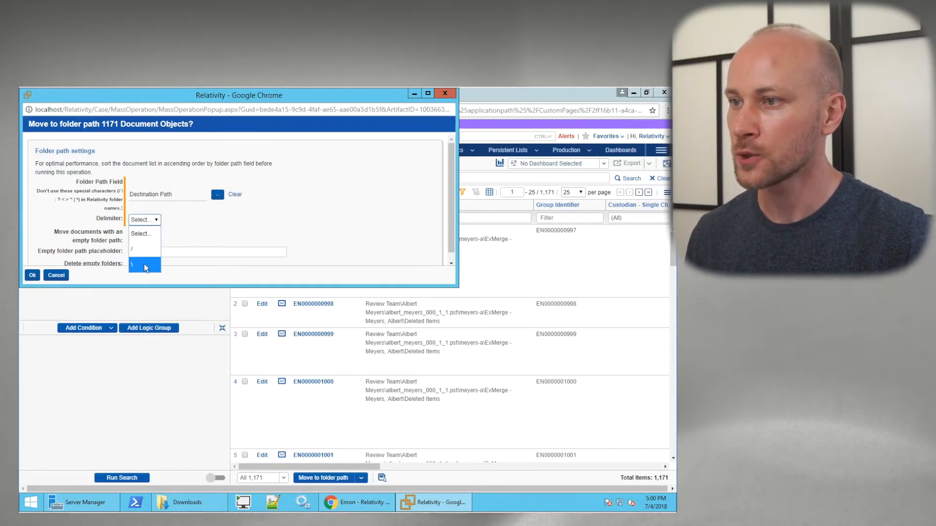
click(144, 264)
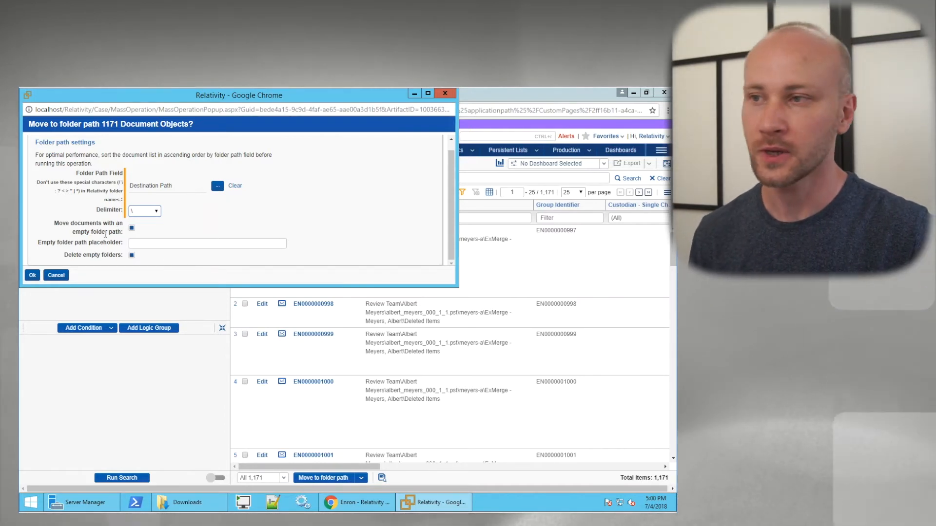
click(33, 276)
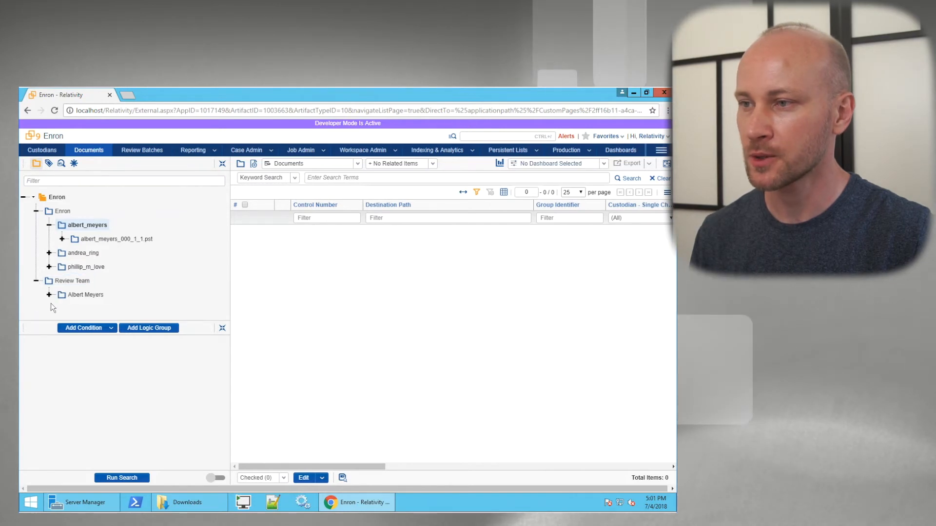
Expand the custodian's folder under Review Team down to its ExMerge subfolders and examine the folder structure.
click(49, 295)
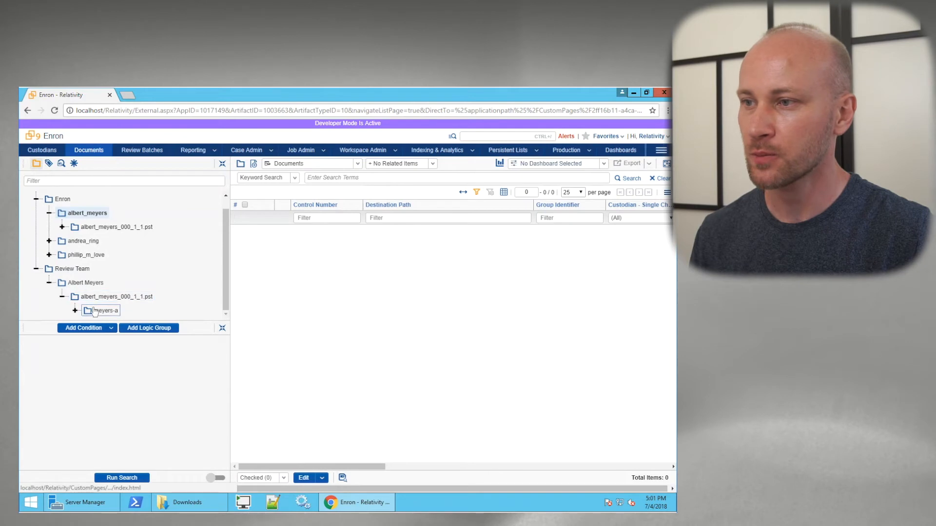
scroll(141, 305, down, 1)
click(89, 310)
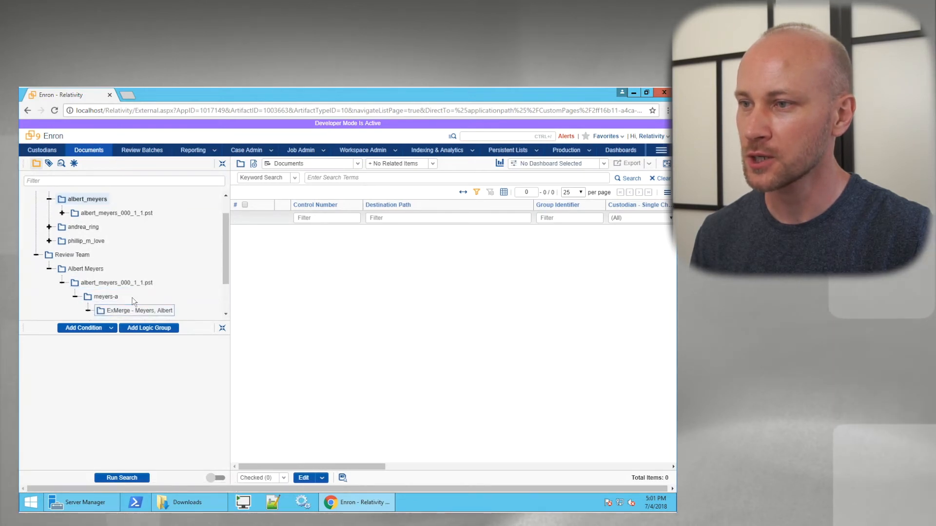
scroll(121, 310, down, 2)
scroll(176, 295, up, 3)
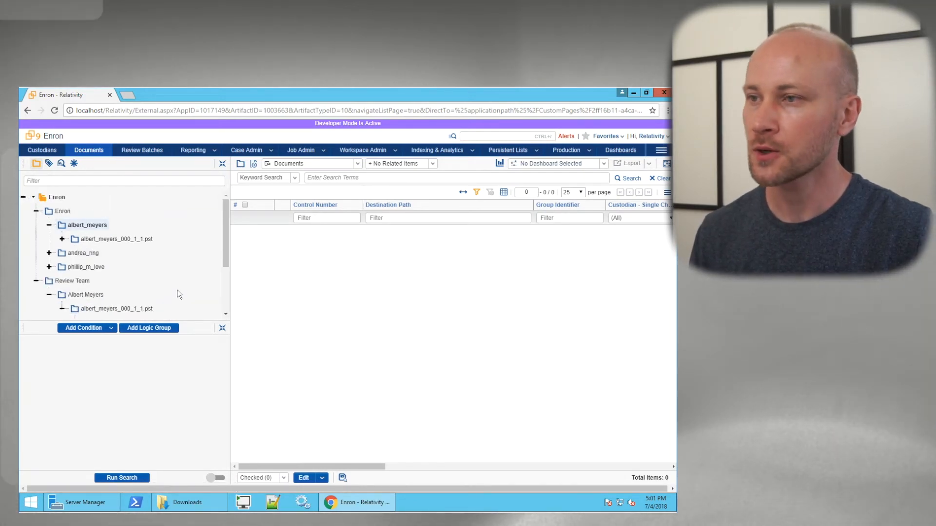
click(323, 479)
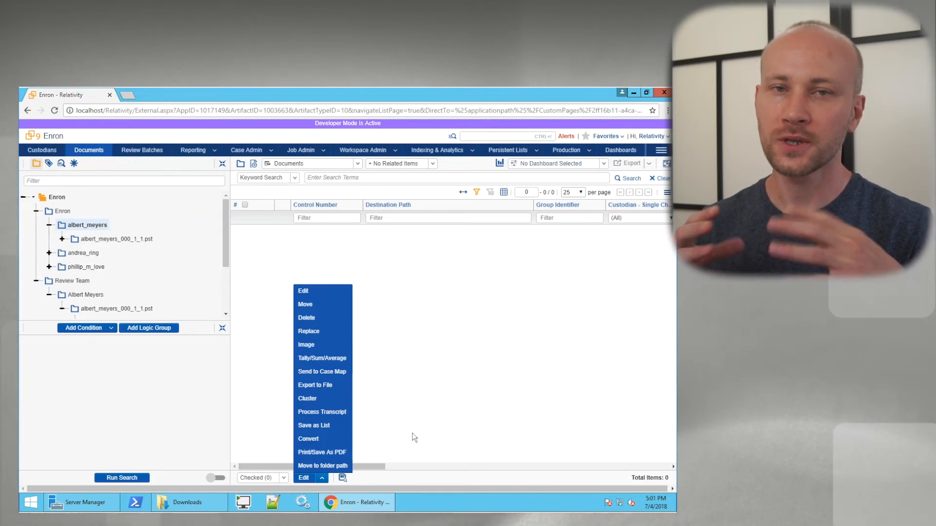
click(394, 421)
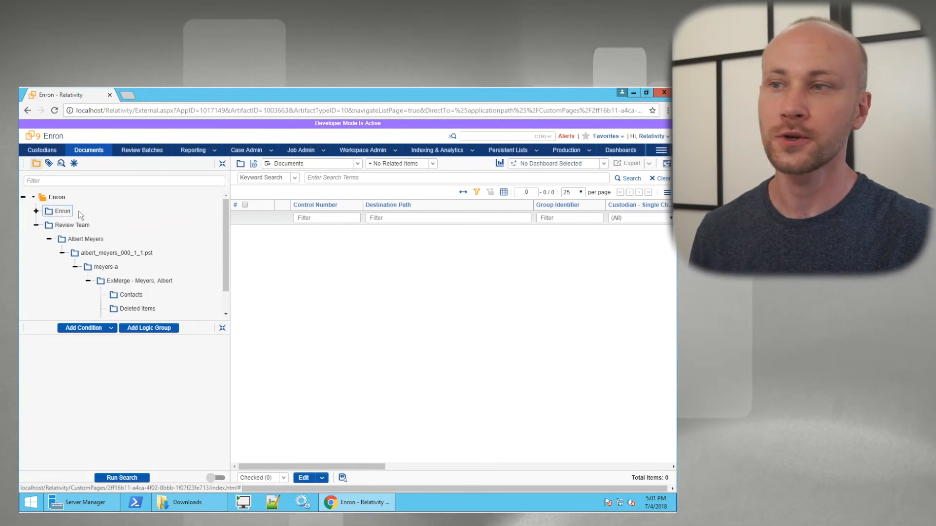
click(82, 228)
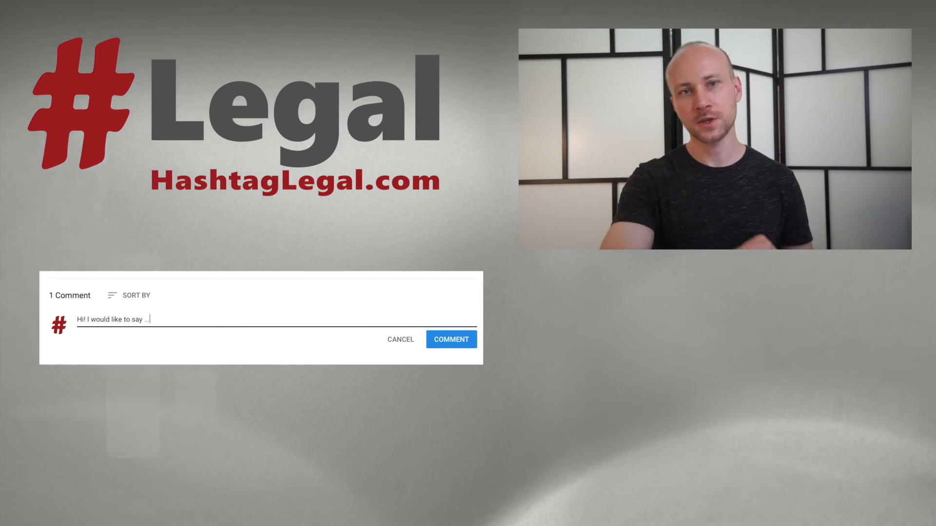
mouse_move(260, 257)
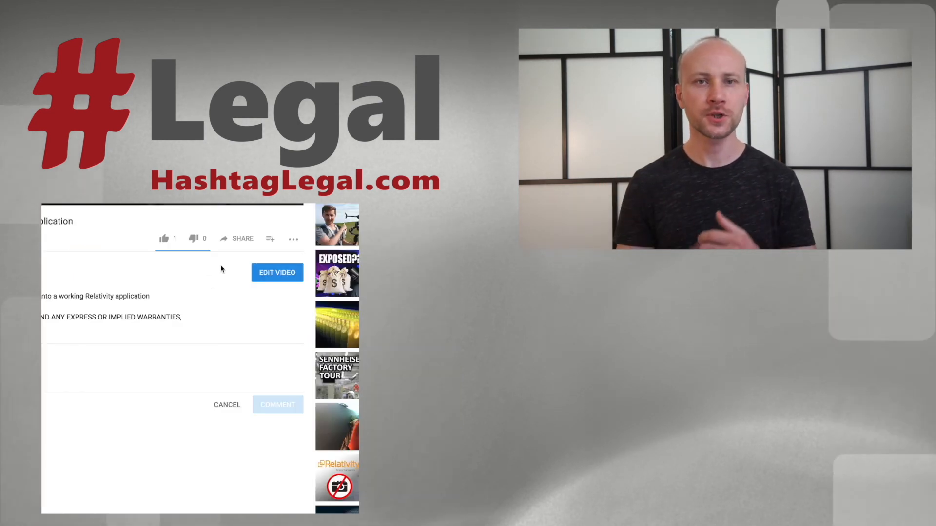
click(237, 239)
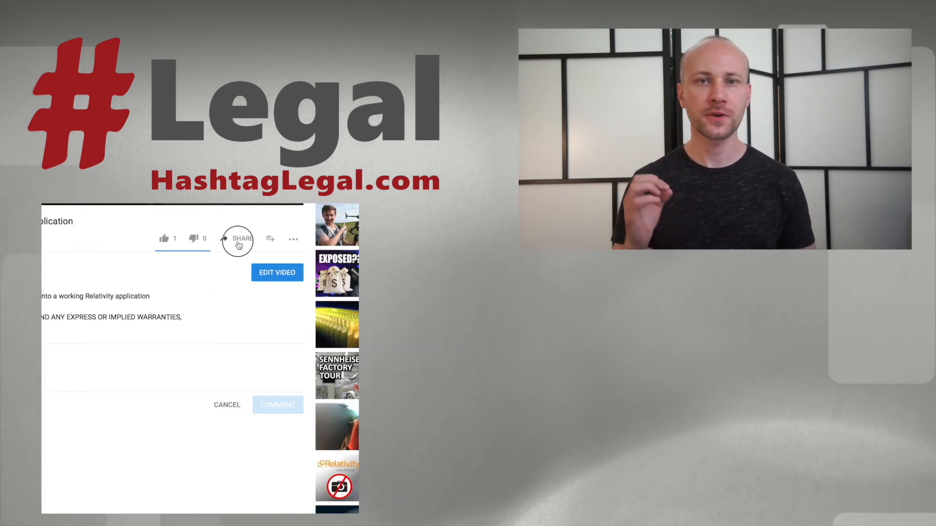